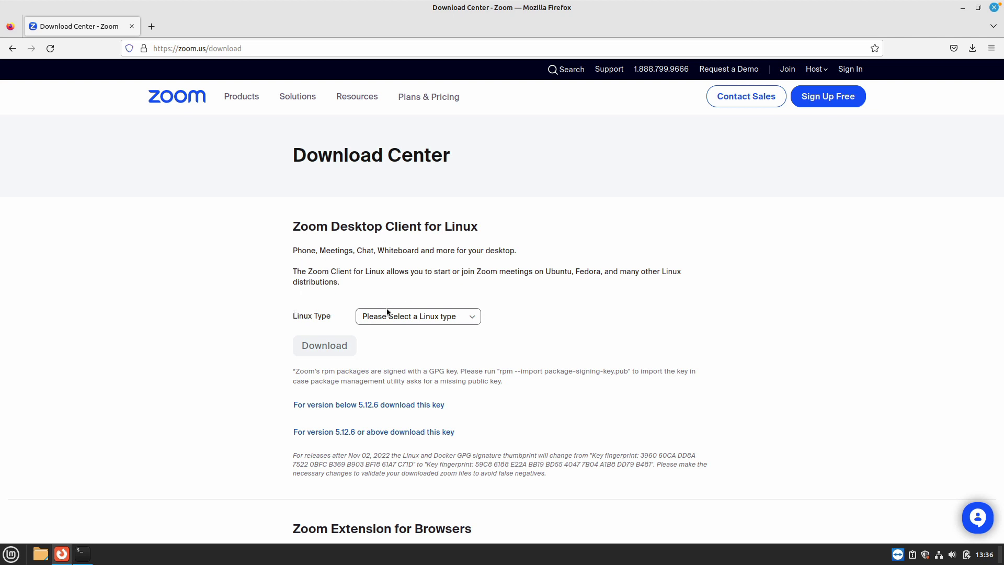
# Scroll to the Zoom Desktop Client for Linux section and expand the Linux Type distribution list
pyautogui.moveTo(331, 317); pyautogui.dragTo(287, 320)
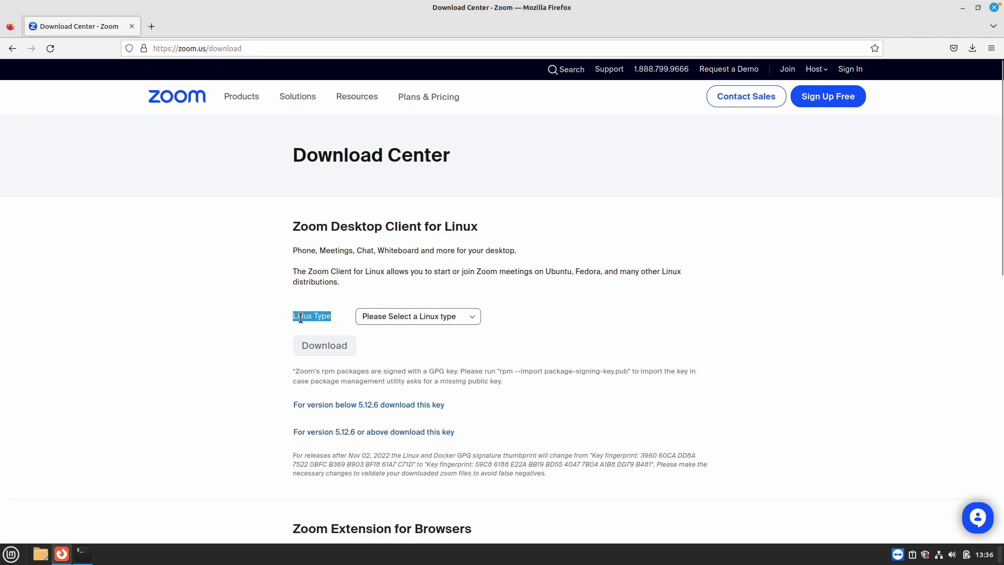
pyautogui.click(333, 316)
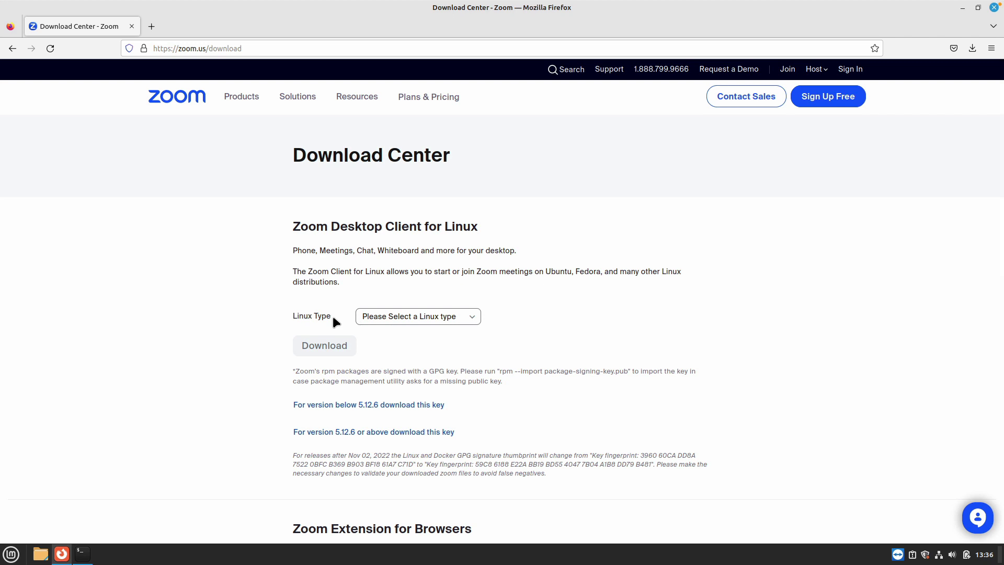
pyautogui.scroll(-2, 520, 310)
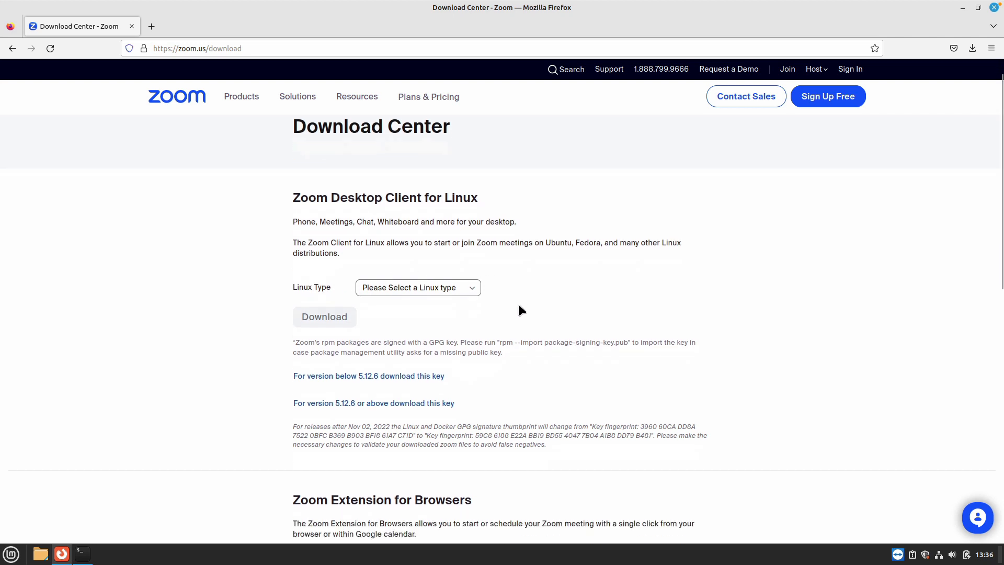
pyautogui.click(456, 251)
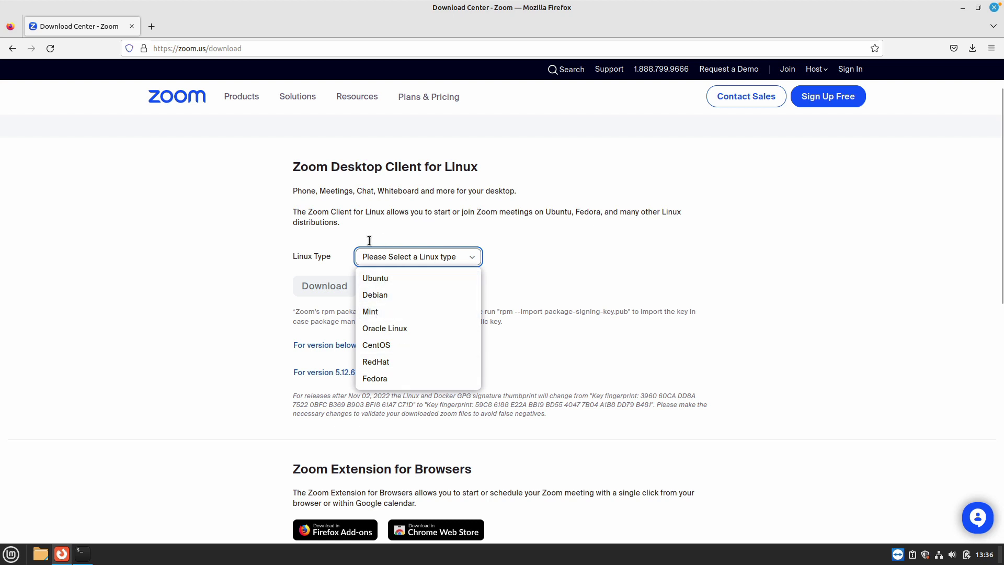
# Choose Mint with 64 bit architecture and start downloading zoom_amd64.deb
pyautogui.click(371, 313)
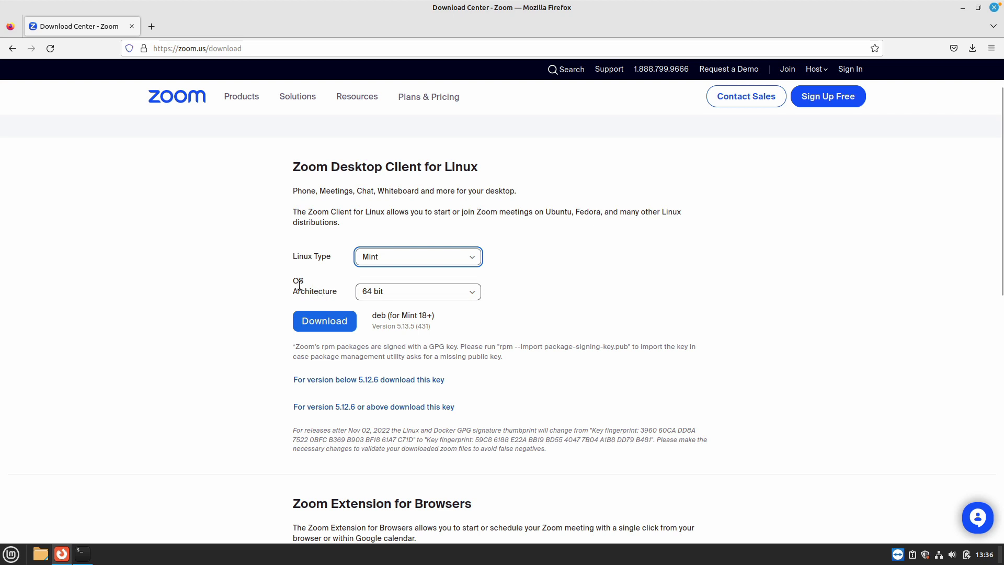
pyautogui.moveTo(291, 284); pyautogui.dragTo(337, 292)
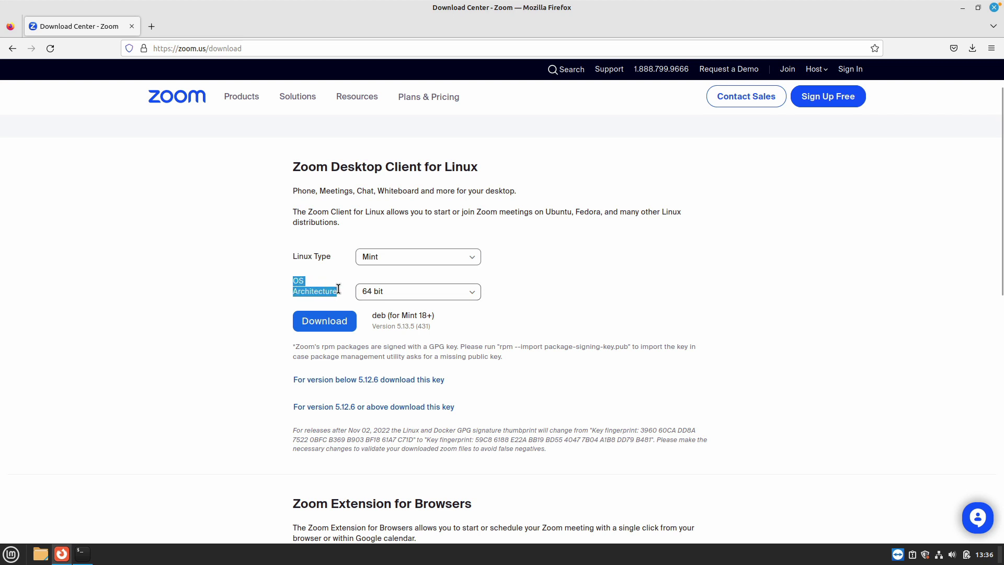
pyautogui.click(339, 295)
pyautogui.click(386, 291)
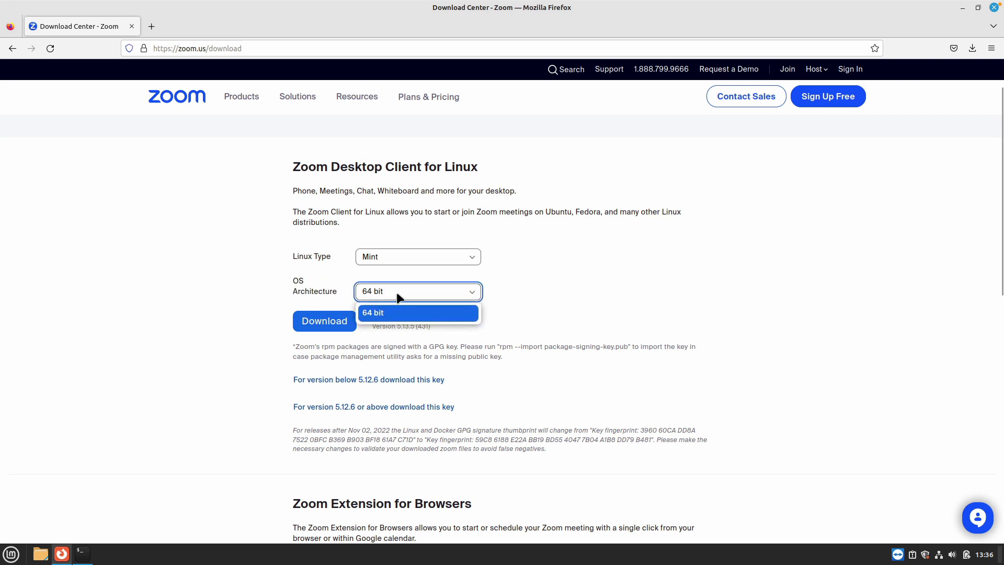
pyautogui.click(373, 314)
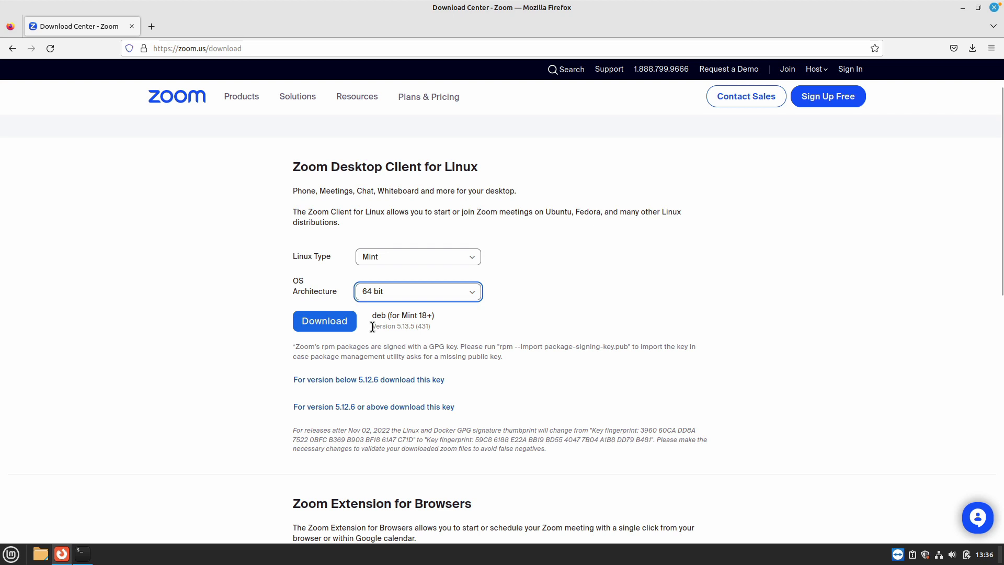
pyautogui.click(343, 329)
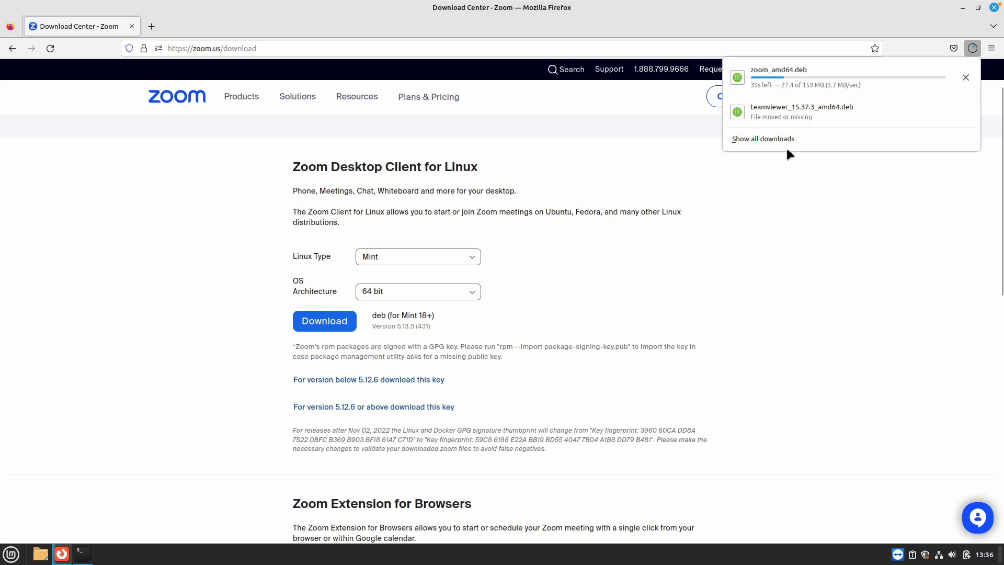
# Return to the terminal and list ~/Downloads, showing the partial Zoom download
pyautogui.click(100, 553)
pyautogui.click(82, 553)
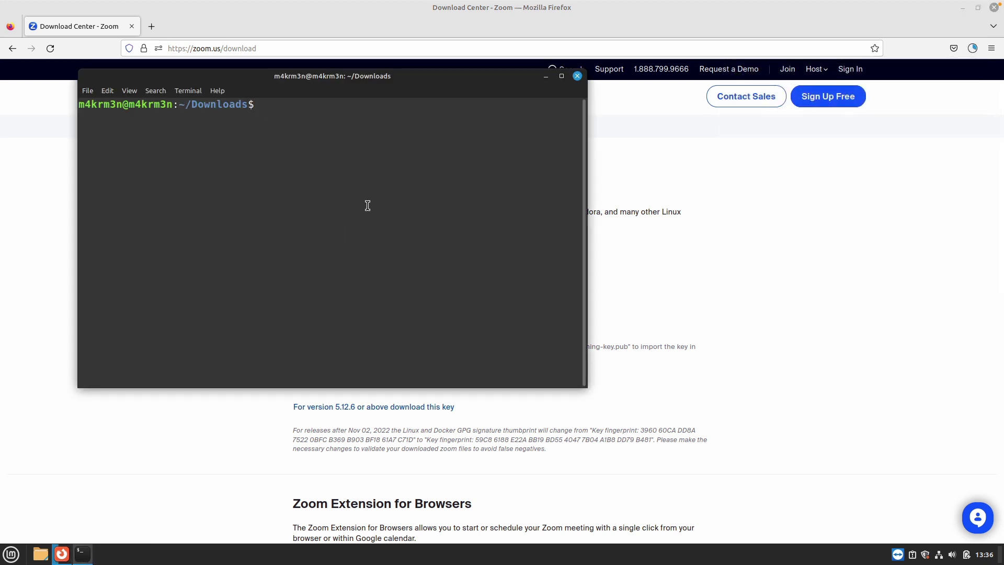
pyautogui.write('ls')
pyautogui.press('Return')
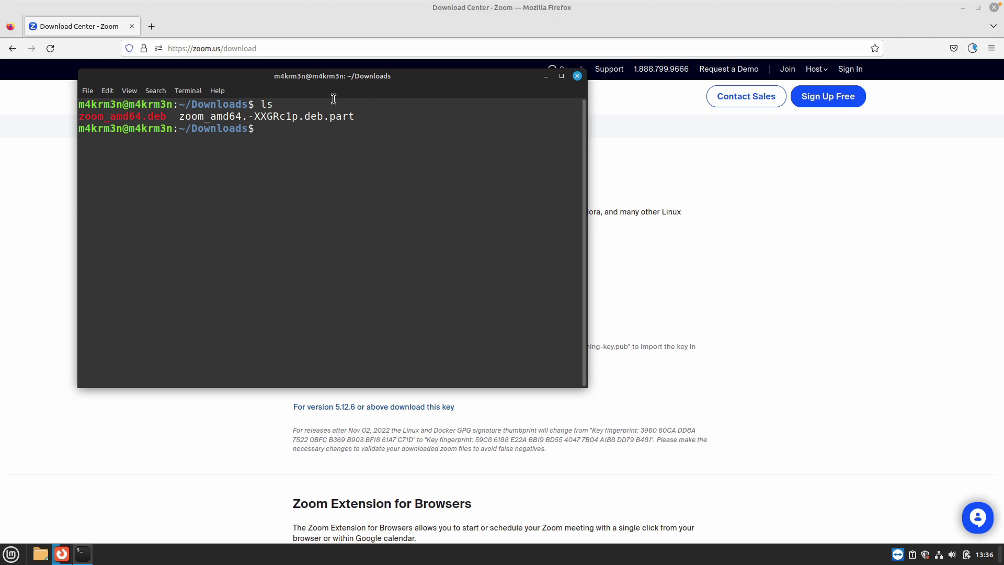
# Examine the partial file name, then confirm zoom_amd64.deb finished downloading at 159 MB
pyautogui.moveTo(355, 116); pyautogui.dragTo(79, 116)
pyautogui.click(180, 116)
pyautogui.click(385, 116)
pyautogui.moveTo(346, 117); pyautogui.dragTo(279, 117)
pyautogui.click(279, 117)
pyautogui.moveTo(165, 117); pyautogui.dragTo(99, 117)
pyautogui.click(123, 118)
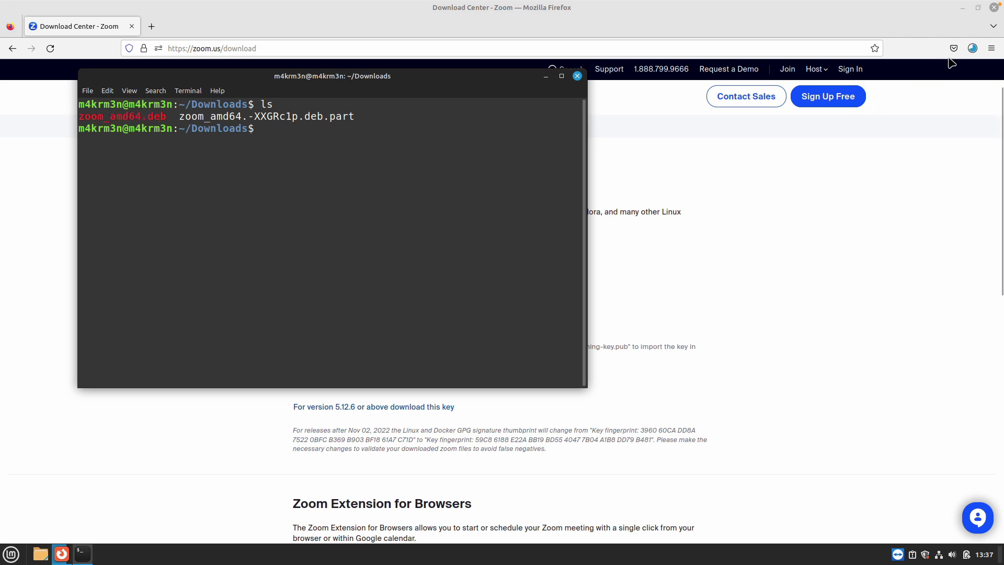
pyautogui.click(971, 51)
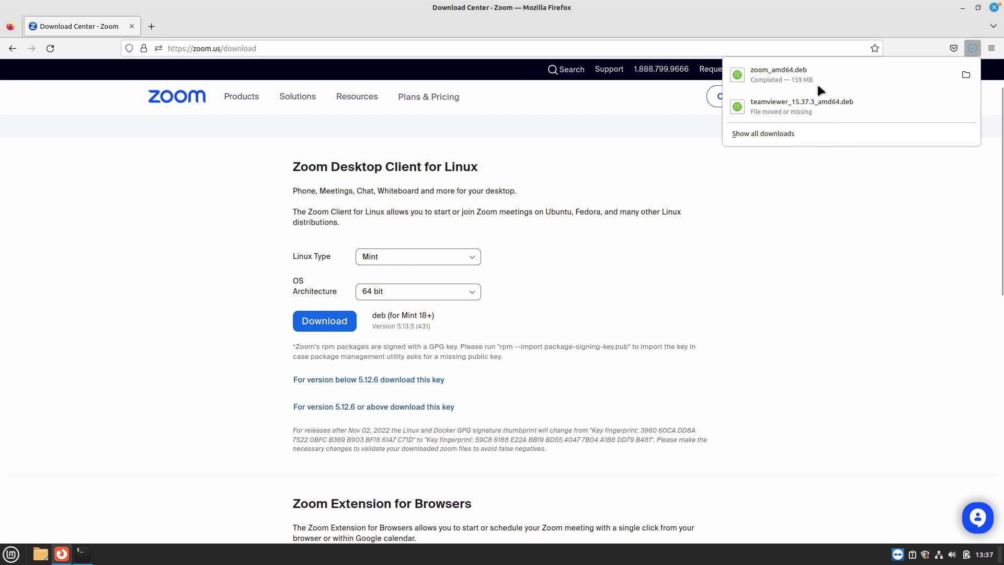
# Back in the terminal, list ~/Downloads again and examine the zoom_amd64.deb entry
pyautogui.click(785, 202)
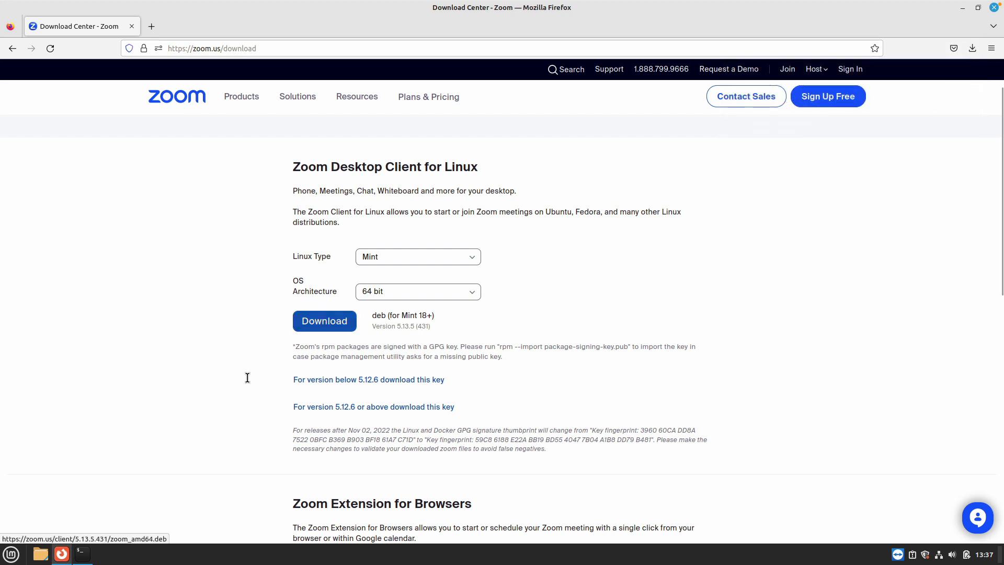
pyautogui.click(82, 553)
pyautogui.write('ls')
pyautogui.press('Return')
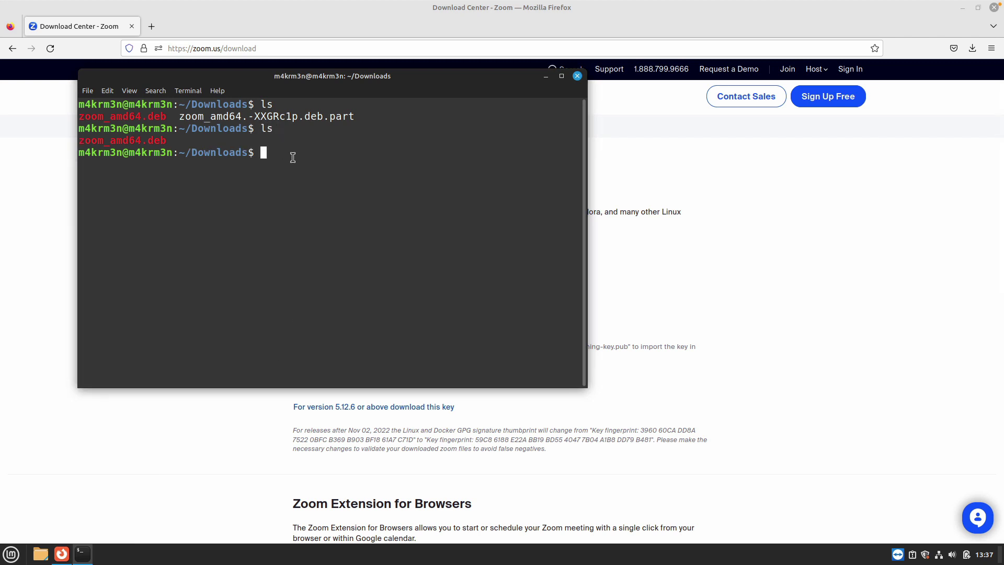
pyautogui.moveTo(355, 116); pyautogui.dragTo(180, 117)
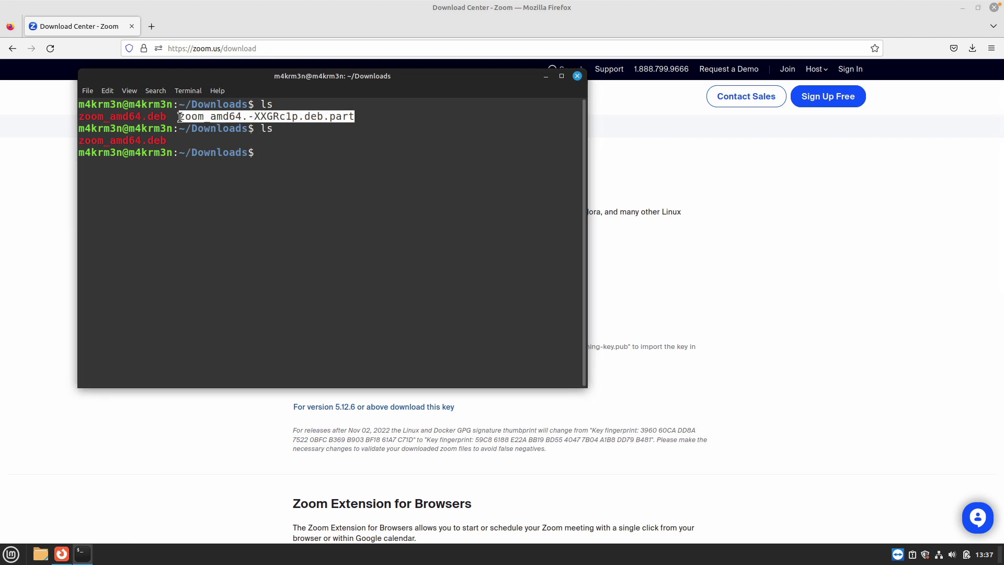
pyautogui.click(338, 146)
pyautogui.moveTo(165, 139); pyautogui.dragTo(82, 141)
pyautogui.click(109, 141)
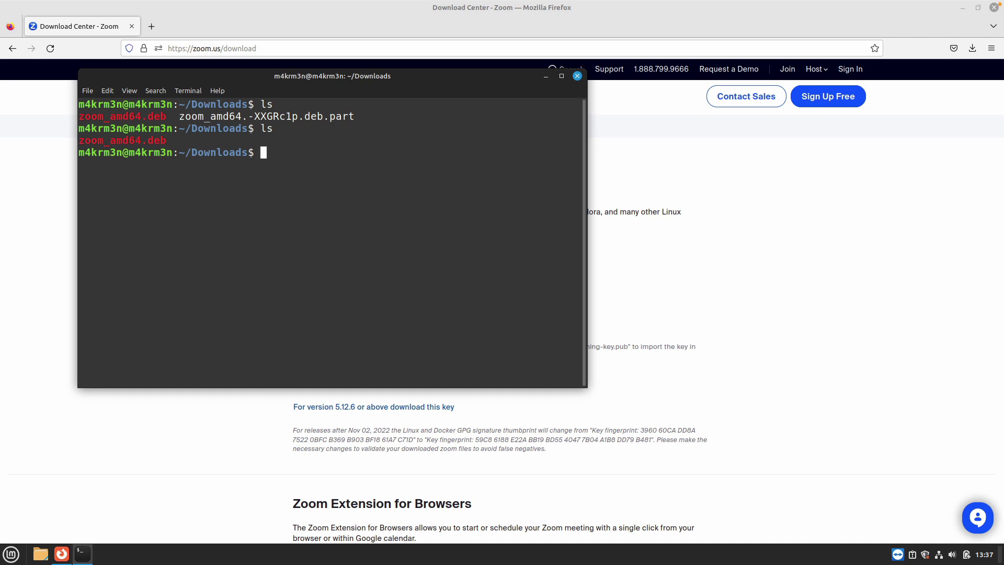
# Clear the screen, relist ~/Downloads showing only zoom_amd64.deb, and begin typing 'sudo apt install ./'
pyautogui.write('clear')
pyautogui.press('Return')
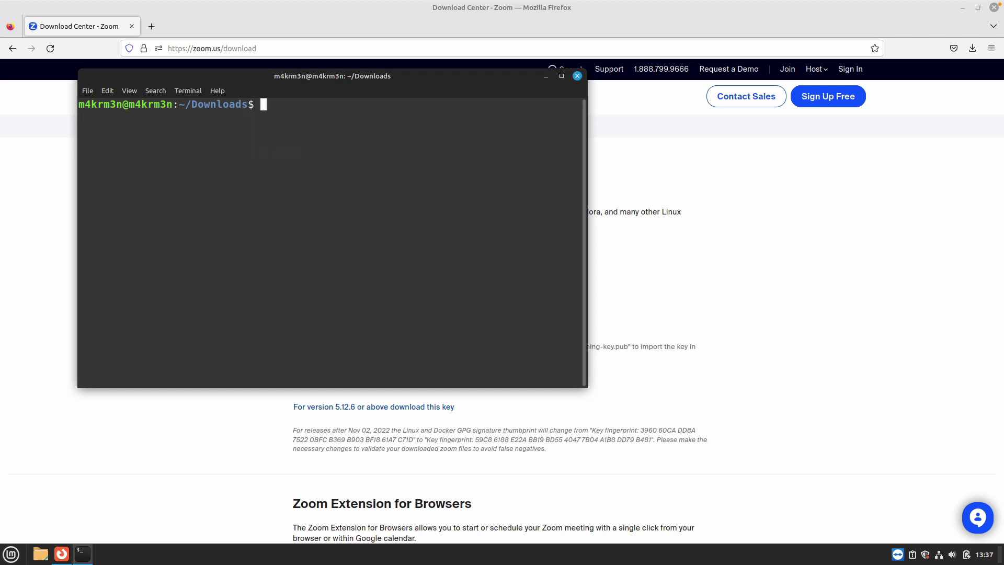
pyautogui.write('ls')
pyautogui.press('Return')
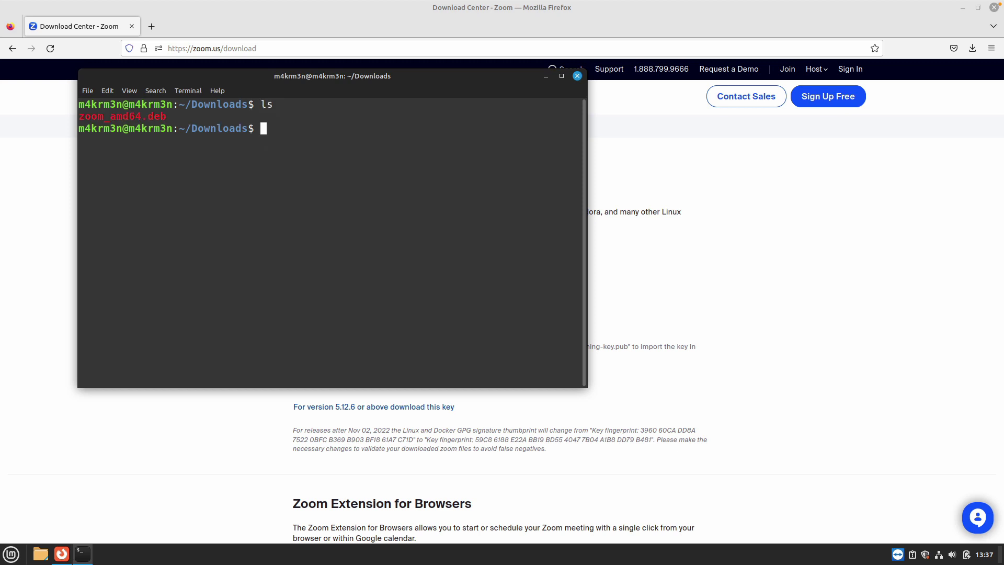
pyautogui.write('sudo apt install ./')
# Copy the zoom_amd64.deb file name and paste it after 'sudo apt install ./'
pyautogui.doubleClick(101, 115)
pyautogui.rightClick(101, 114)
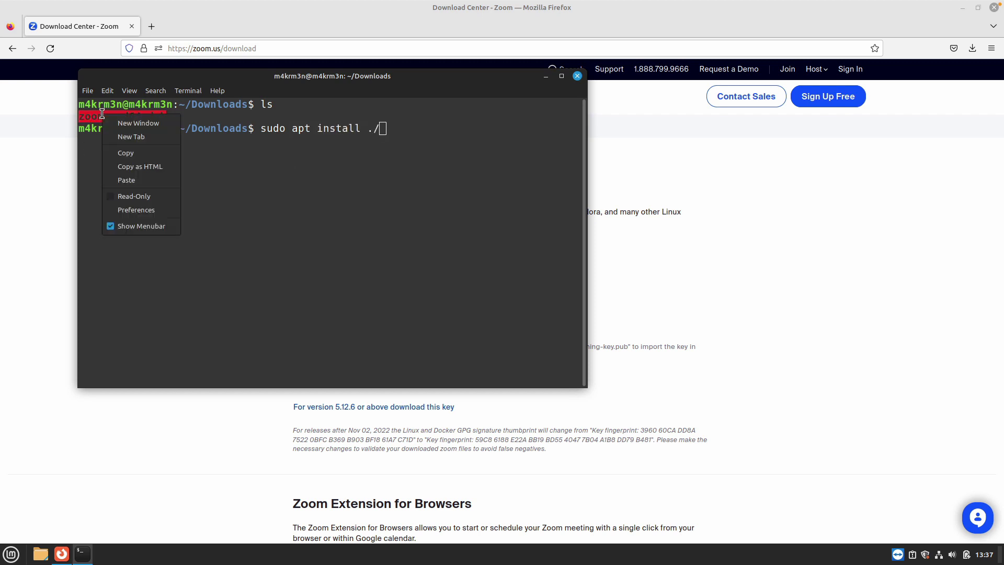
pyautogui.click(125, 150)
pyautogui.rightClick(413, 137)
pyautogui.click(428, 174)
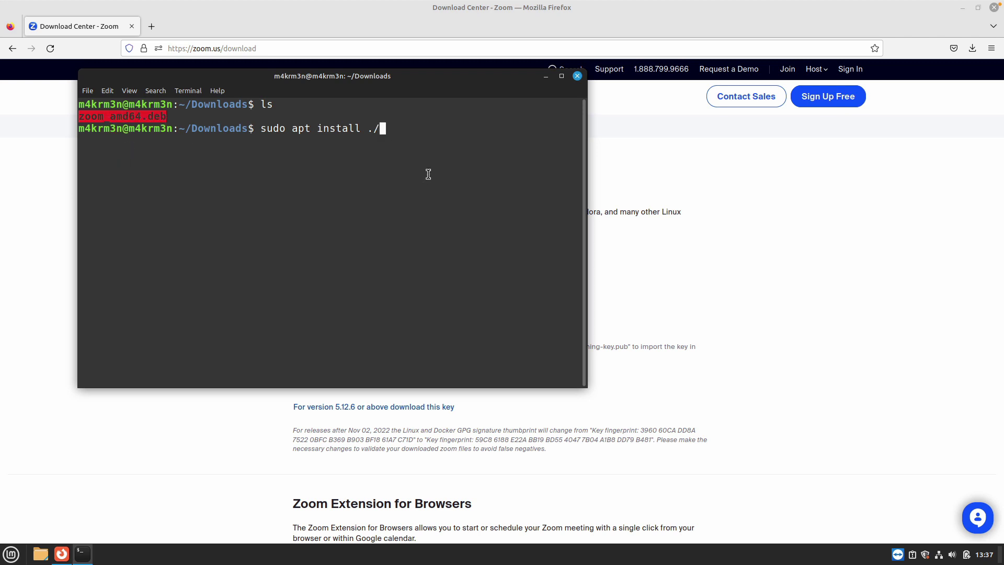
pyautogui.rightClick(403, 152)
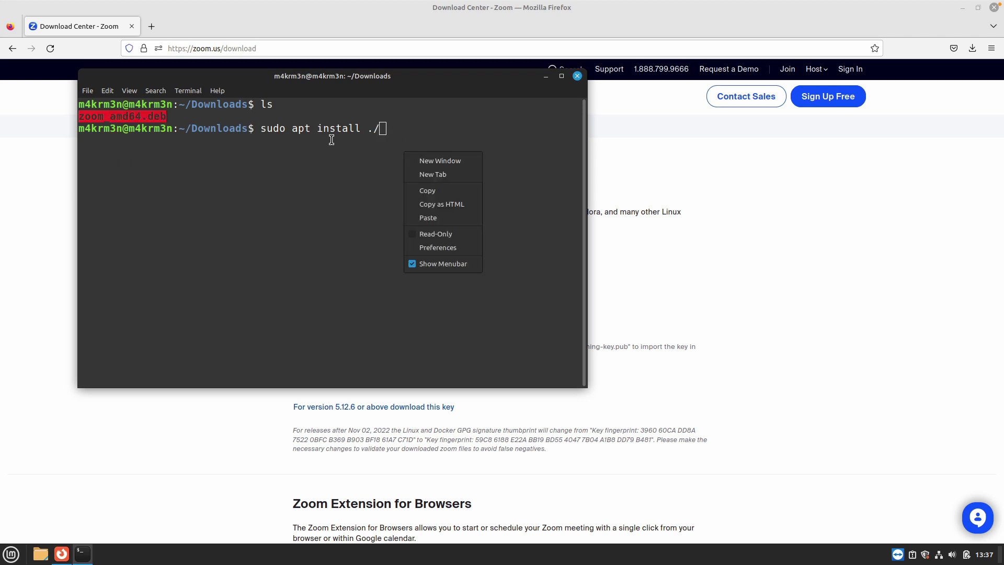
pyautogui.click(429, 216)
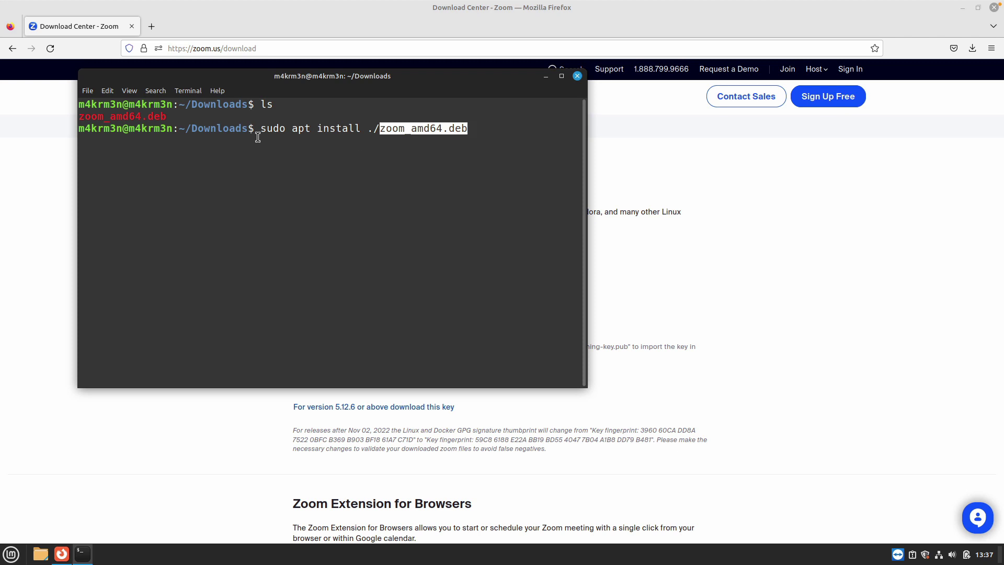
# Run the apt install of ./zoom_amd64.deb and enter the administrator password
pyautogui.doubleClick(212, 128)
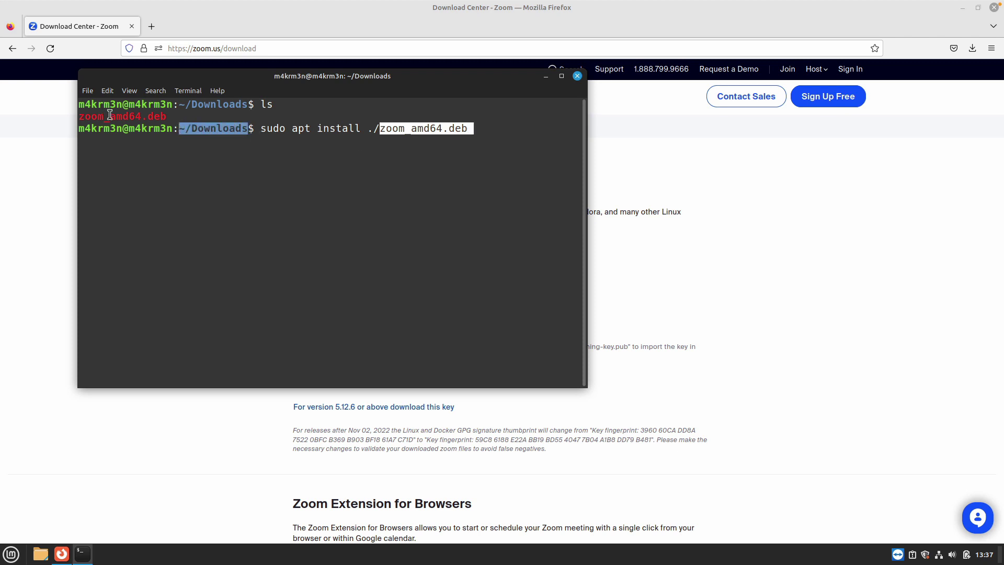
pyautogui.moveTo(261, 128); pyautogui.dragTo(414, 128)
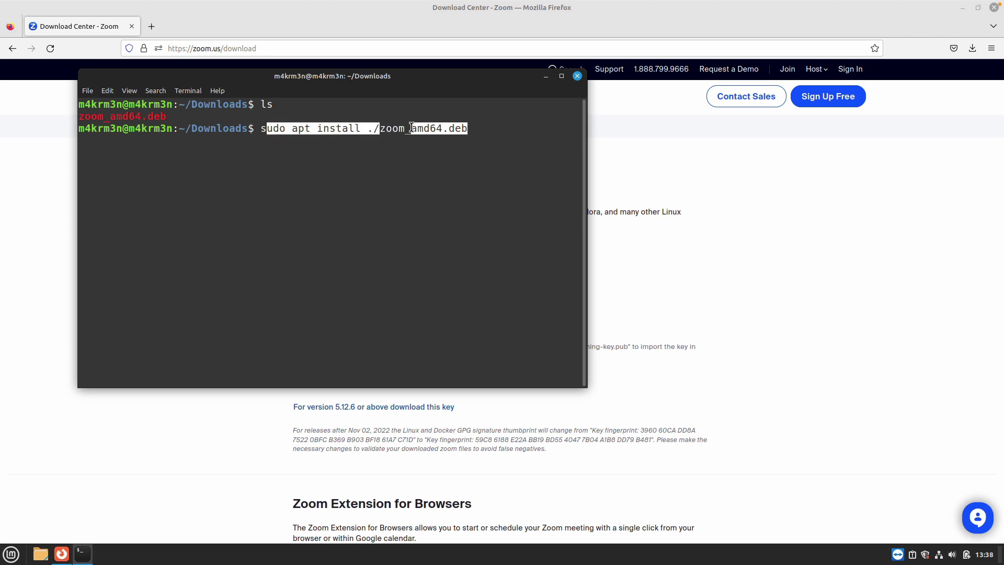
pyautogui.click(394, 127)
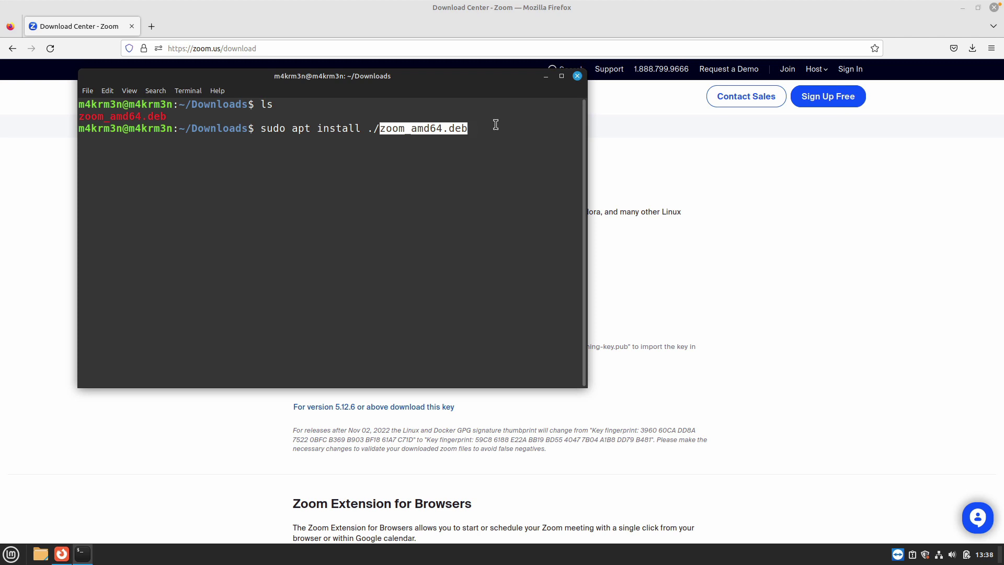
pyautogui.press('Return')
pyautogui.write('***')
pyautogui.press('Return')
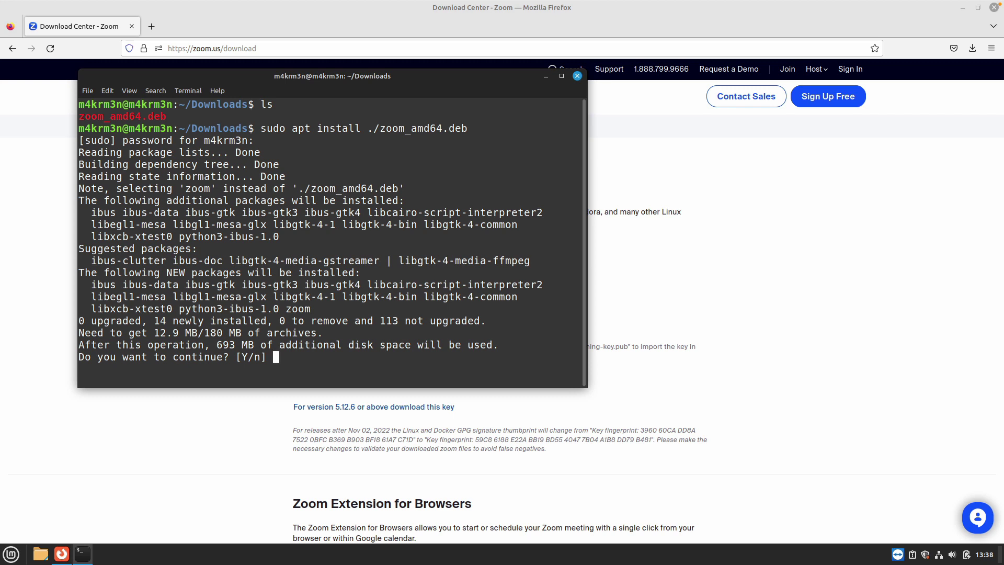
# Answer y to install the 14 new packages and let apt finish setting up zoom 5.13.5.431
pyautogui.write('y')
pyautogui.press('Return')
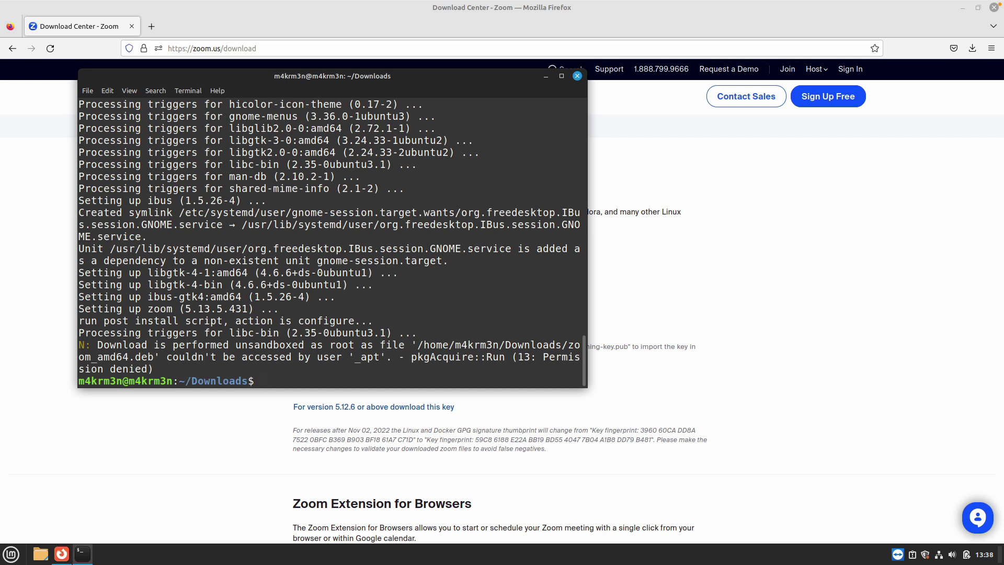
pyautogui.moveTo(79, 273); pyautogui.dragTo(579, 308)
pyautogui.click(223, 281)
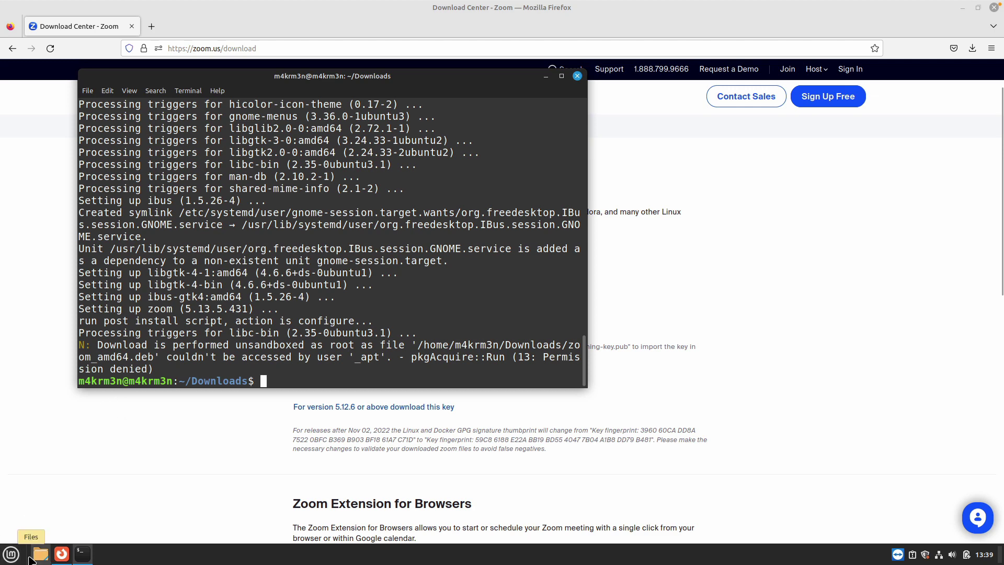
# Search the Mint menu for 'zo', launch Zoom, and shift its Cloud Meetings window right
pyautogui.click(11, 554)
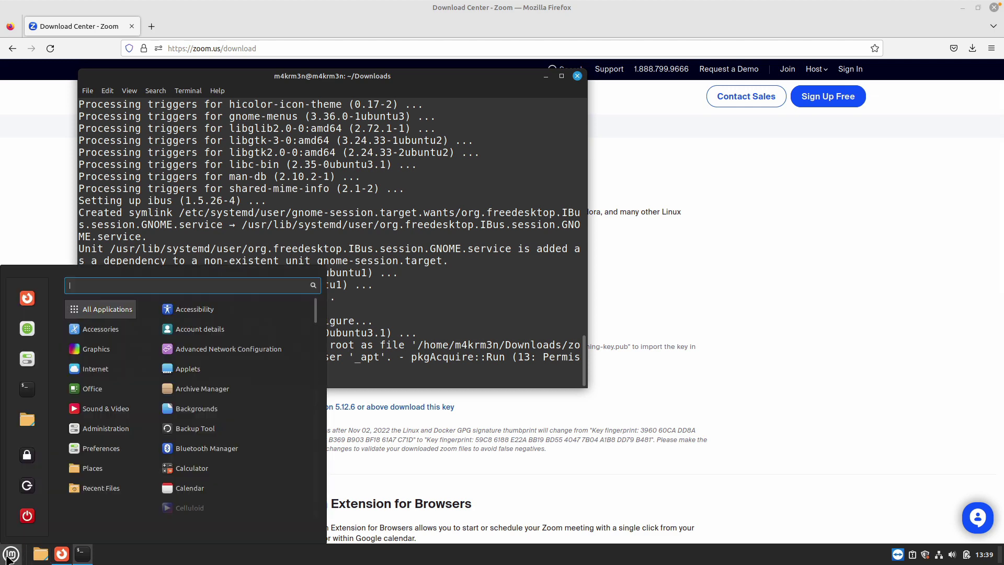
pyautogui.write('zoom')
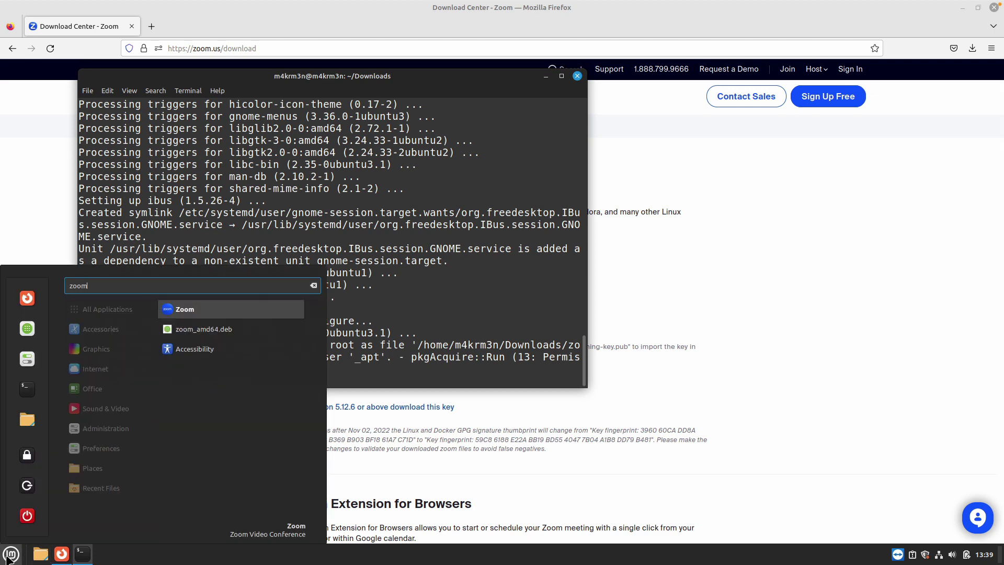
pyautogui.click(193, 312)
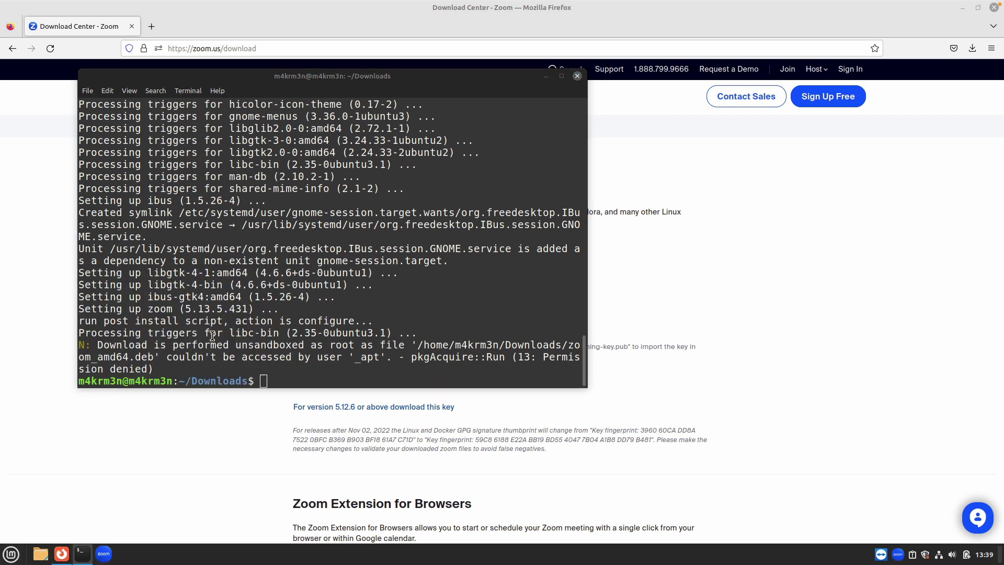
pyautogui.moveTo(529, 151); pyautogui.dragTo(627, 154)
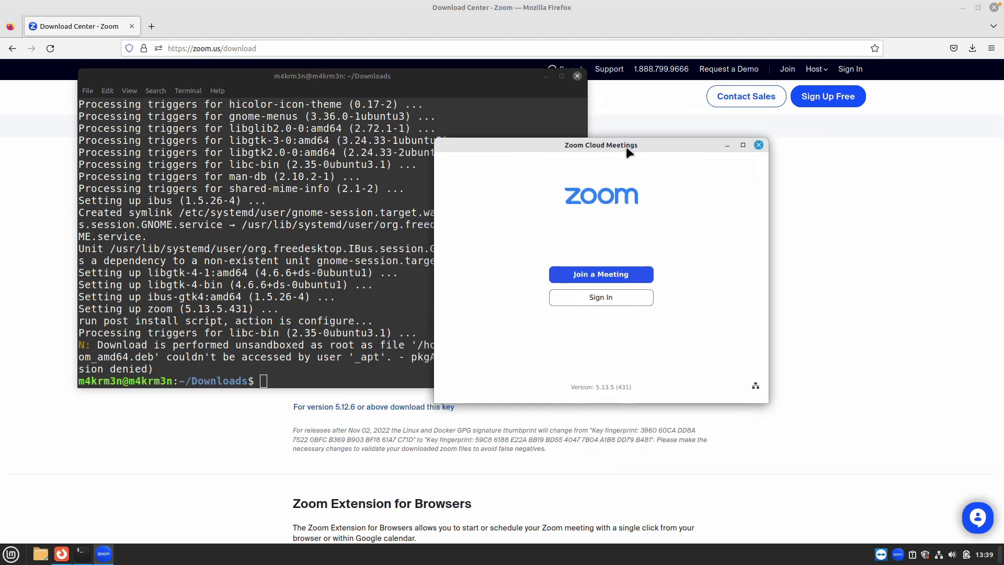
pyautogui.click(620, 273)
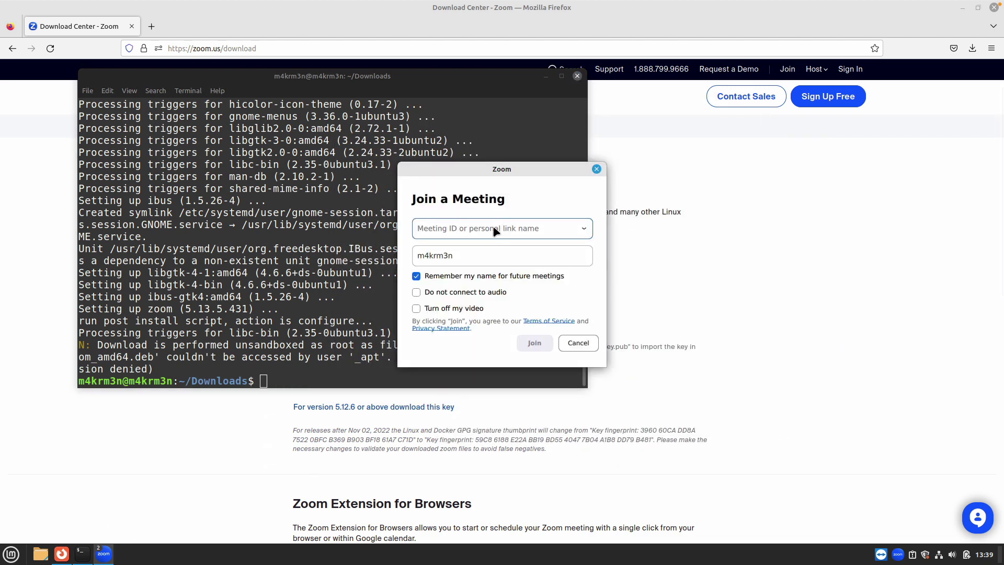
pyautogui.click(596, 169)
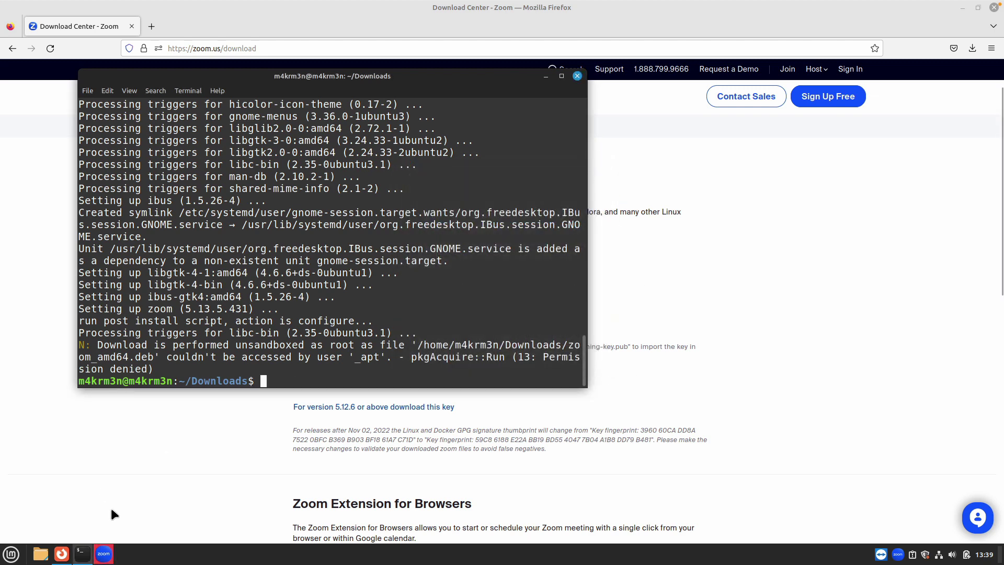
pyautogui.click(103, 553)
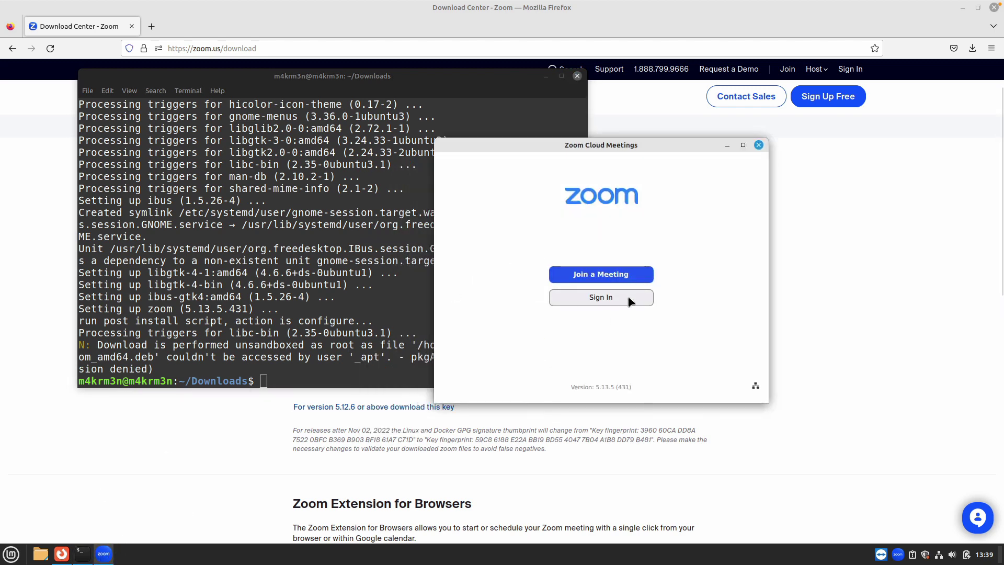